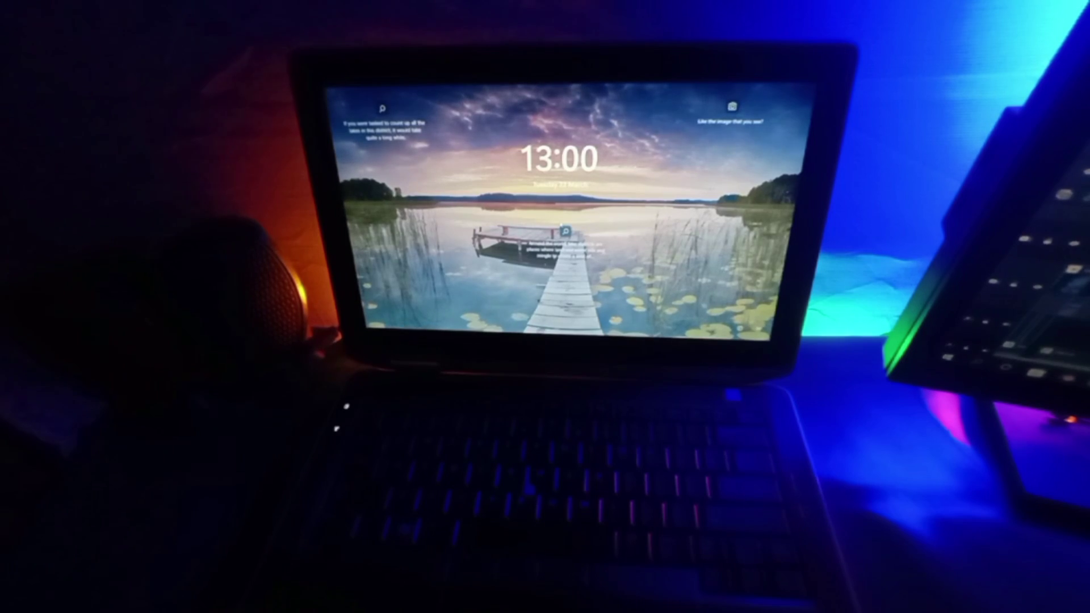
pyautogui.press('Return')
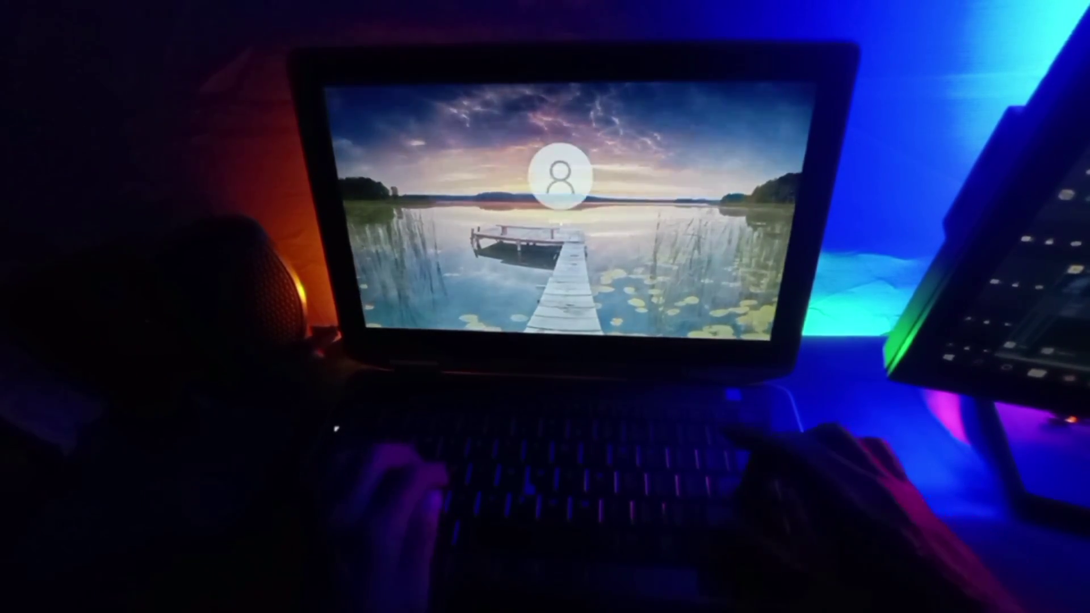